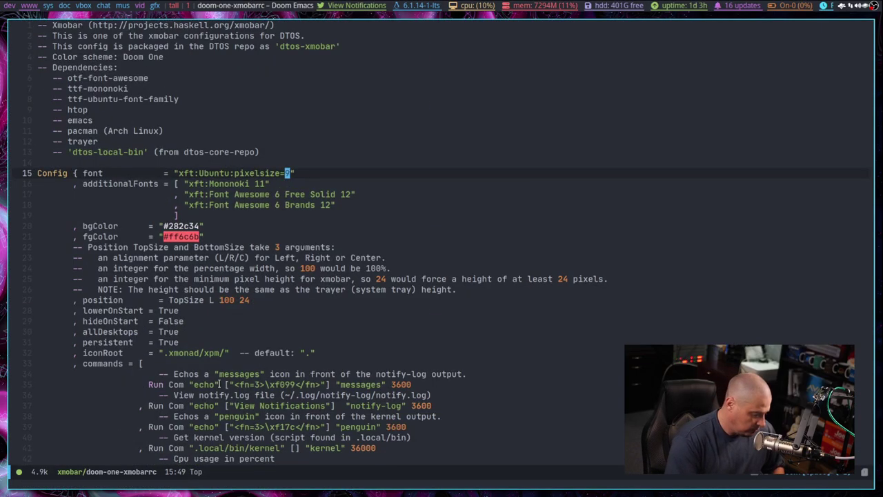
Append ':antialias=true:hinting=true' to the xft:Ubuntu:pixelsize=9 font string on line 15
scroll(355, 237, down, 1)
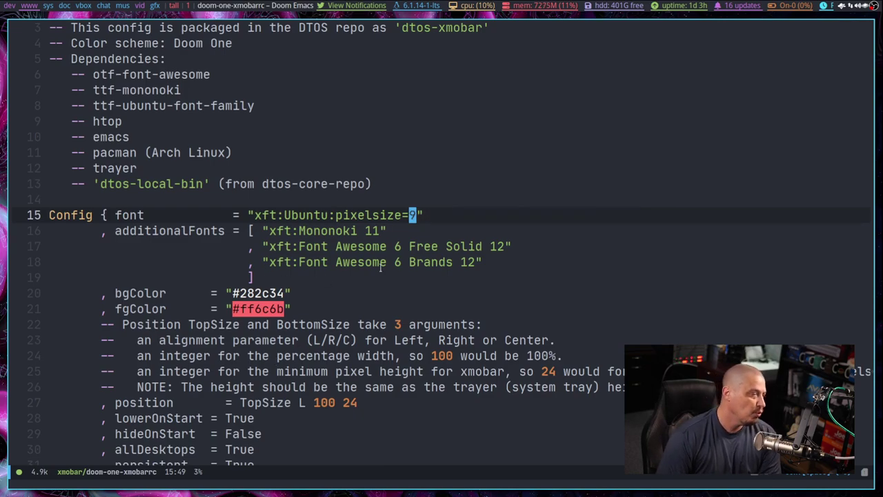
click(286, 215)
key(i)
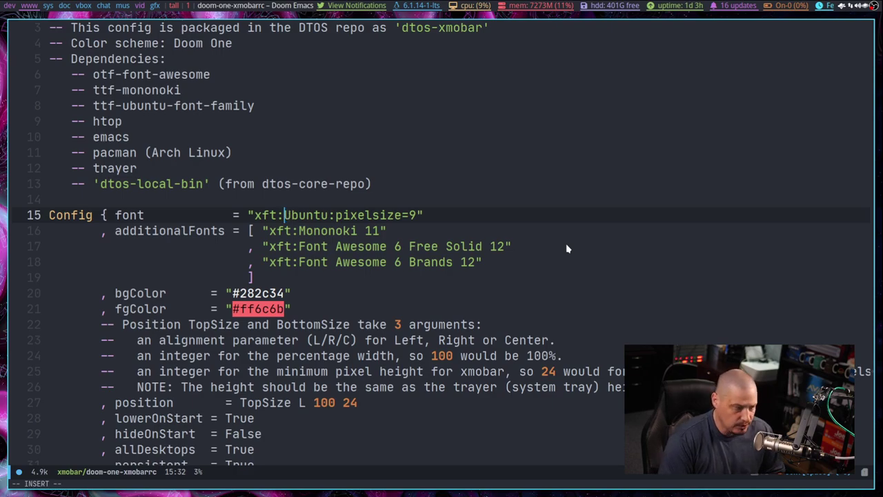
key(Left)
key(Left)
key(Left)
key(Left)
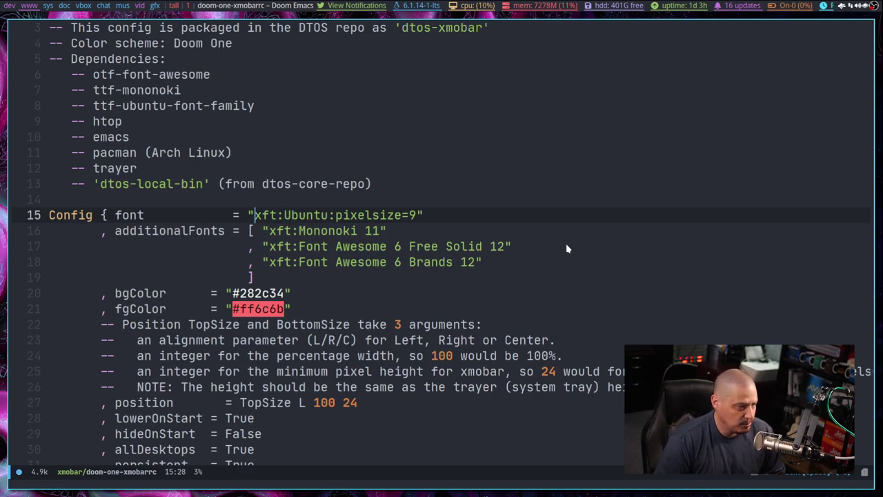
key(Right)
key(Right)
key(Right)
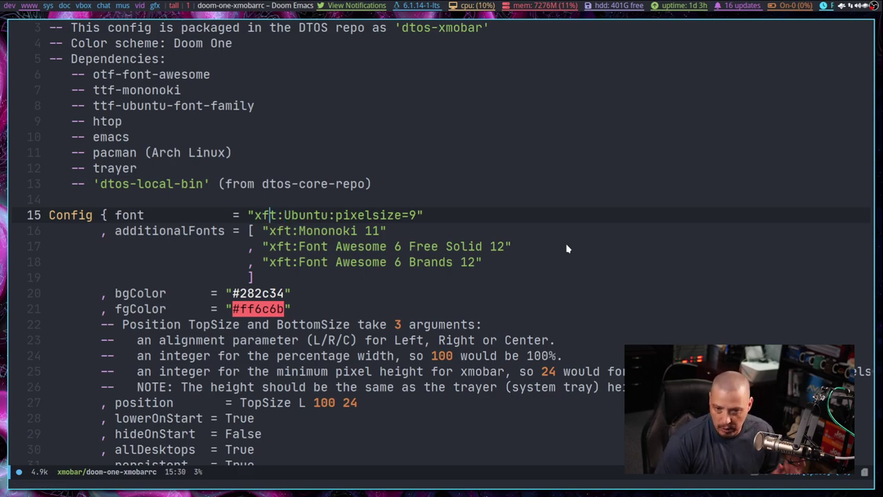
key(Right)
key(Right)
key(Right)
key(Right)
key(Right)
key(Right)
key(Right)
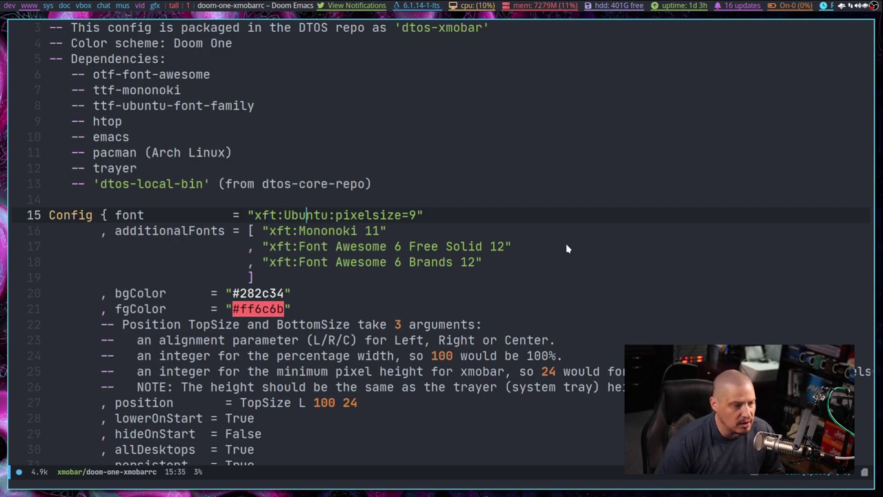
key(Right)
key(Right)
key(Right)
key(Right)
key(Right)
key(Right)
key(Right)
key(Right)
key(Right)
key(Right)
key(Right)
key(Right)
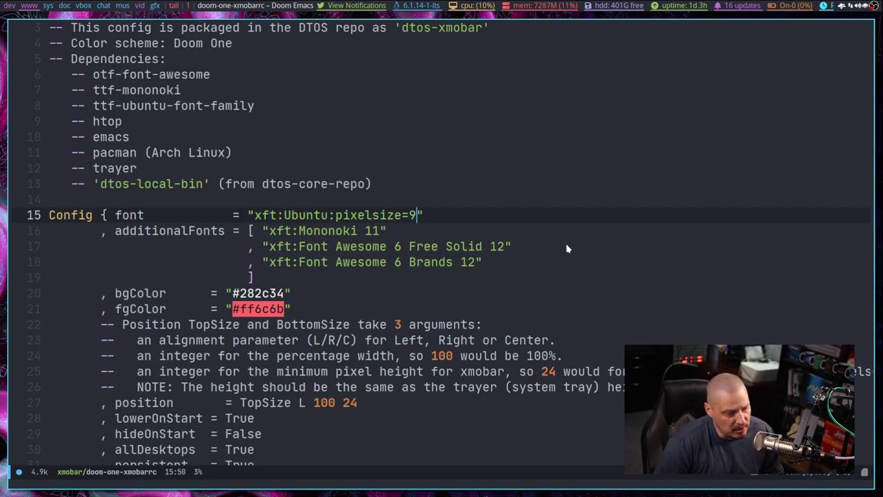
text(:antiali)
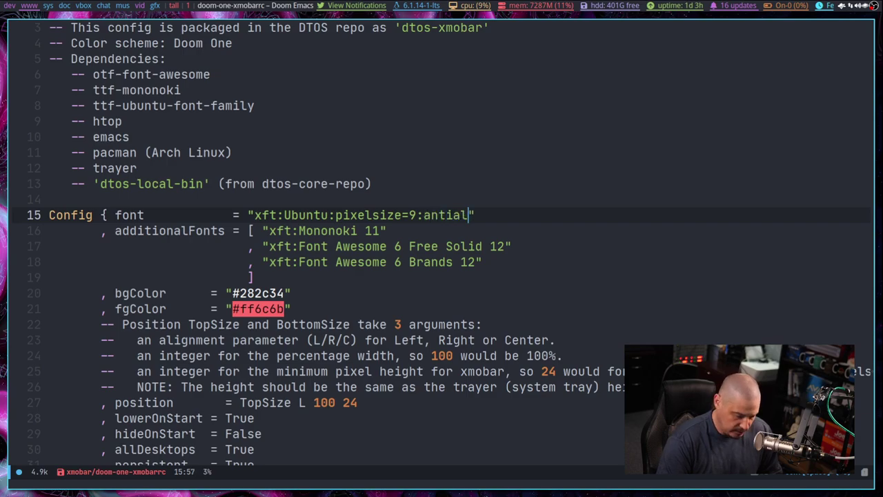
text(as=true)
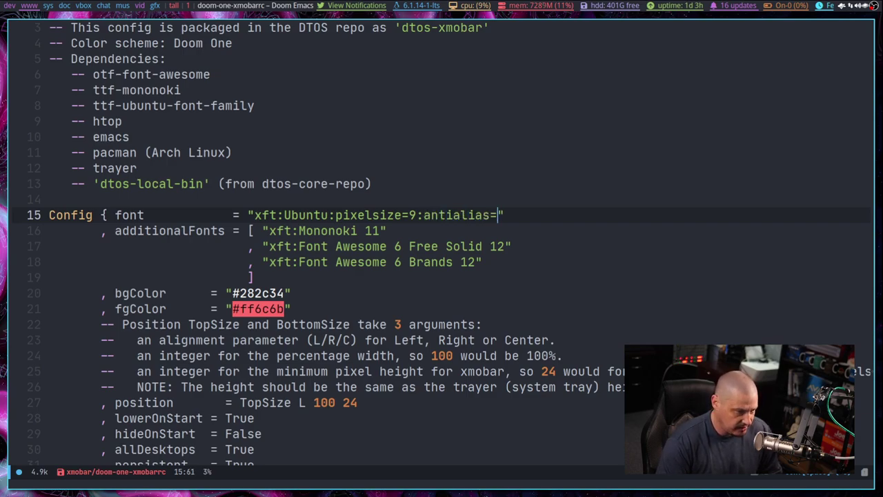
text(:hintin)
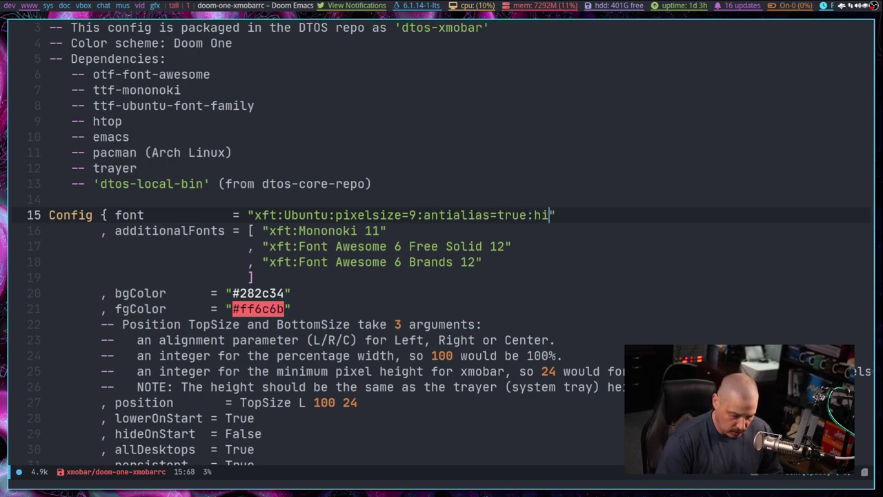
text(g=ture)
key(BackSpace)
key(BackSpace)
key(BackSpace)
text(rue)
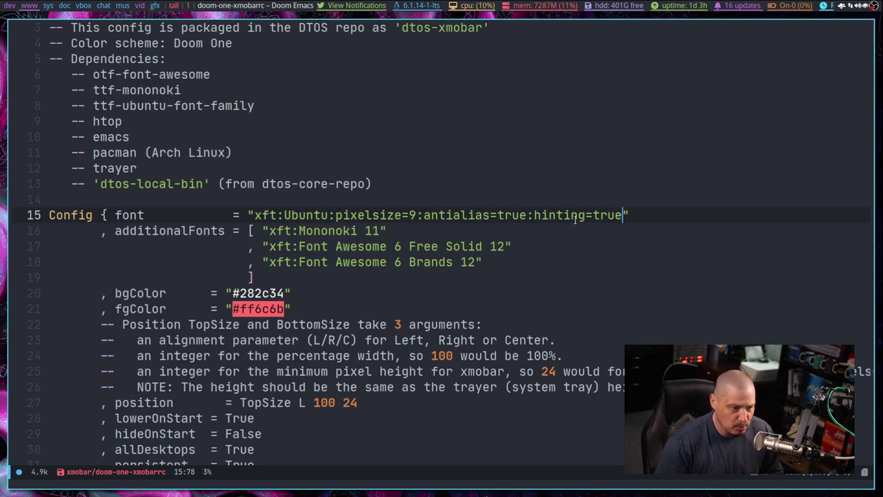
key(Escape)
Undo the font edits back to 'Ubuntu Bold 9' and save the file with :w
key(u)
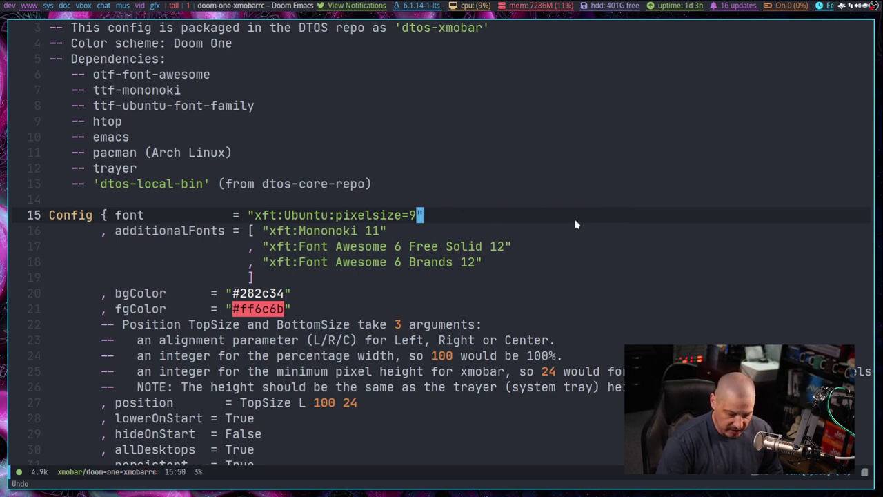
key(u)
key(u)
key(u)
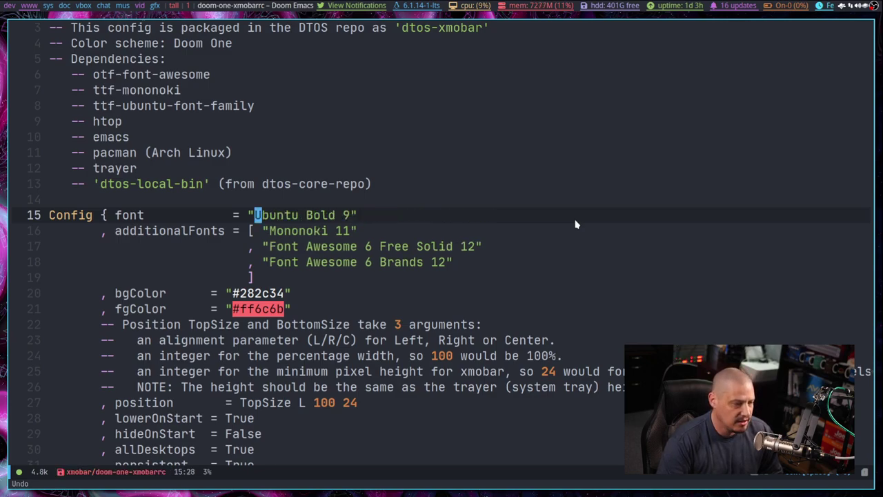
click(321, 202)
click(371, 215)
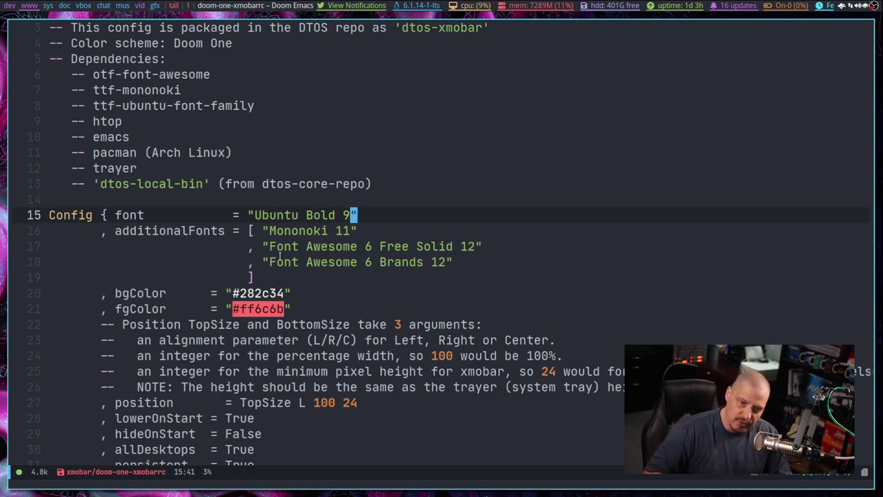
text(:w)
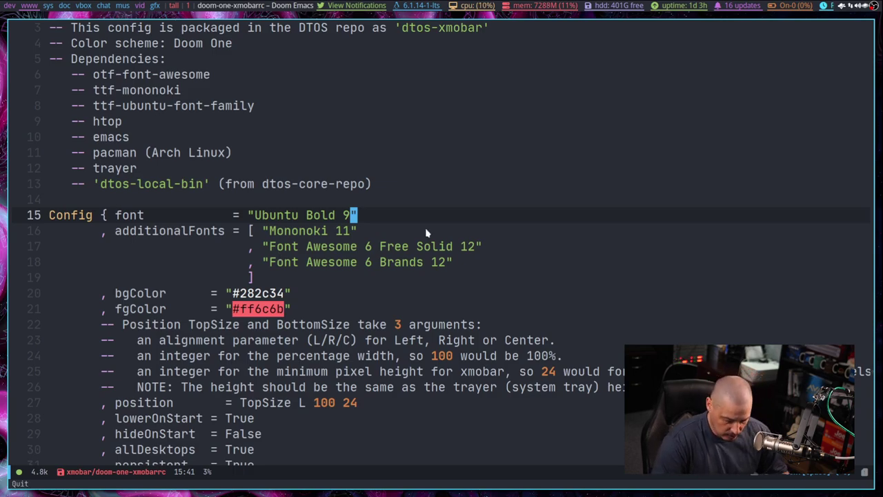
key(Return)
Restart xmonad/xmobar with Super+Shift+R, then highlight the font settings on lines 15–18
key(super+shift+r)
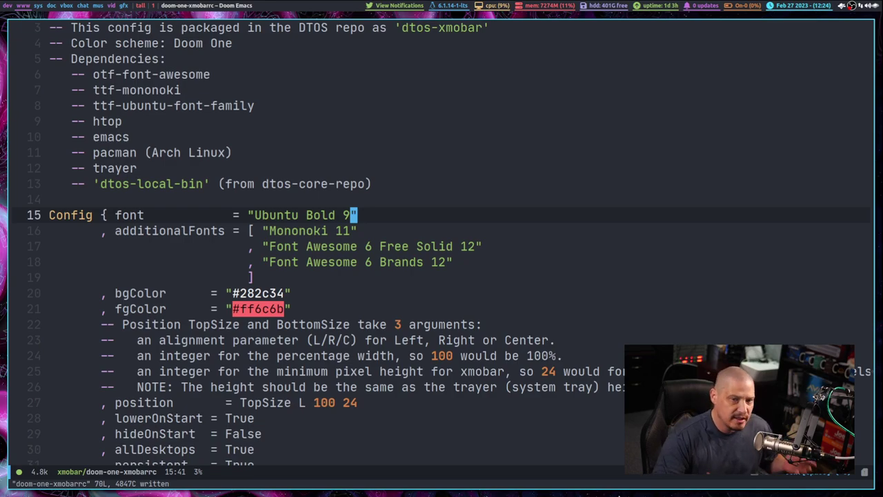
drag(483, 265, 62, 204)
click(346, 246)
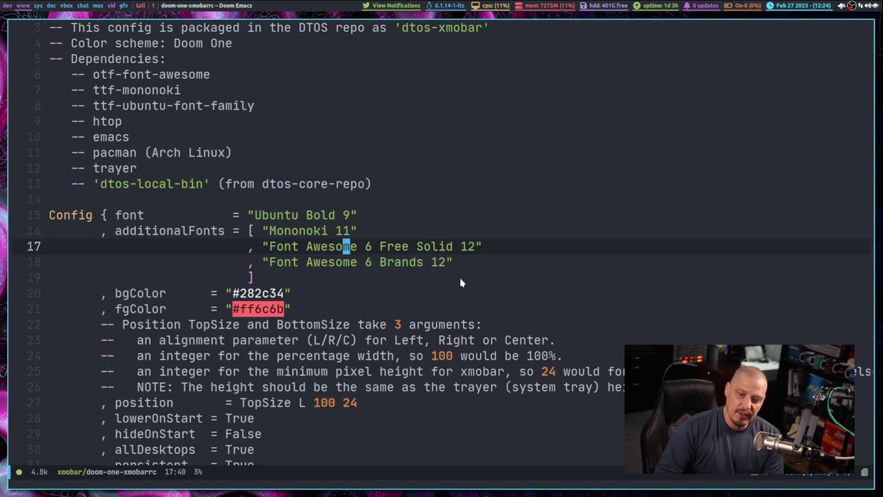
drag(472, 270, 42, 213)
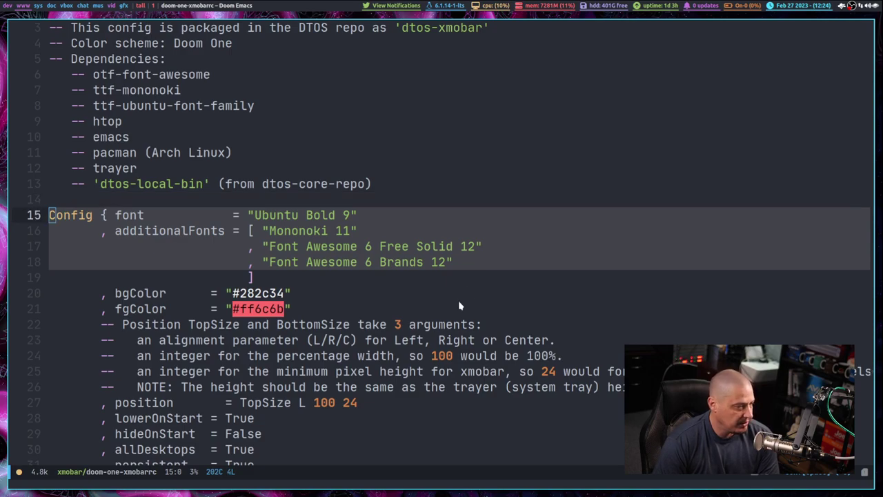
click(472, 277)
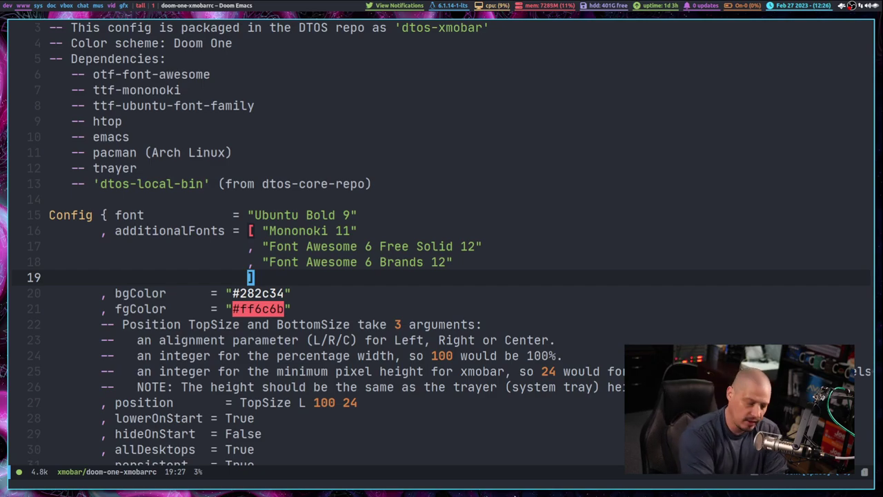
Close the Doom Emacs window with Super+Shift+C
key(super+shift+c)
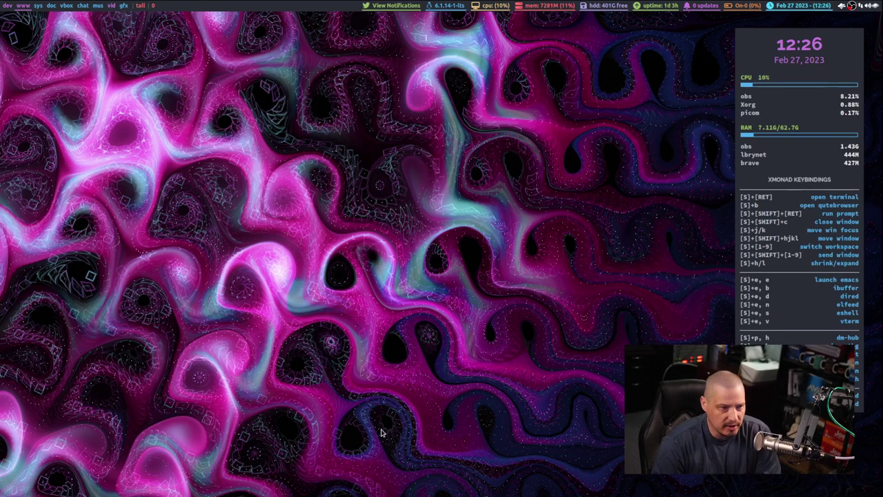
Open a new terminal with enlarged text and change into ~/.config/polybar
key(super+Return)
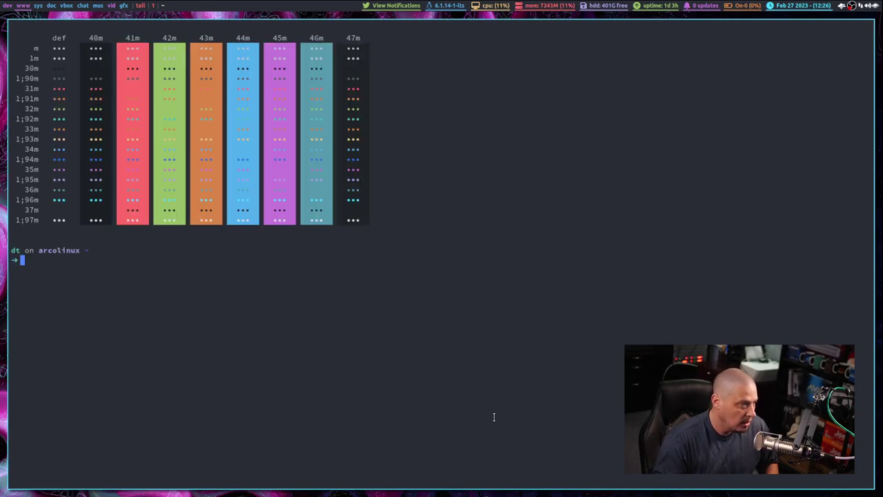
key(ctrl+equal)
key(ctrl+equal)
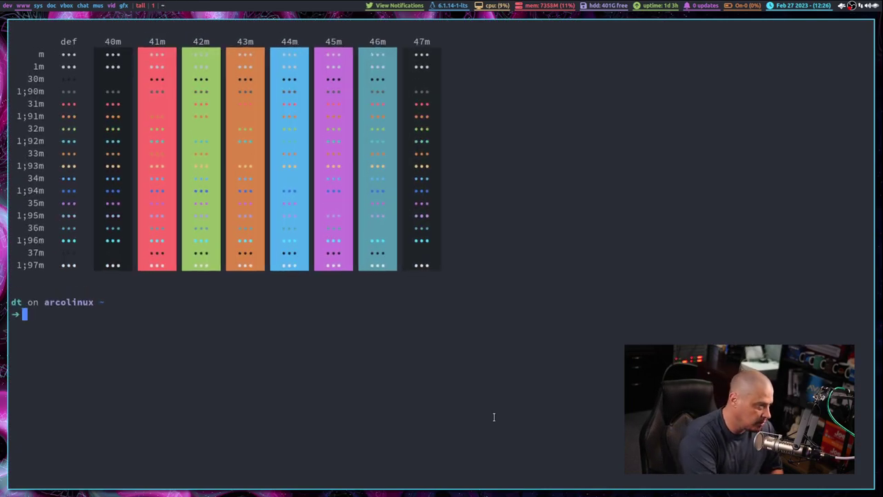
text(cd )
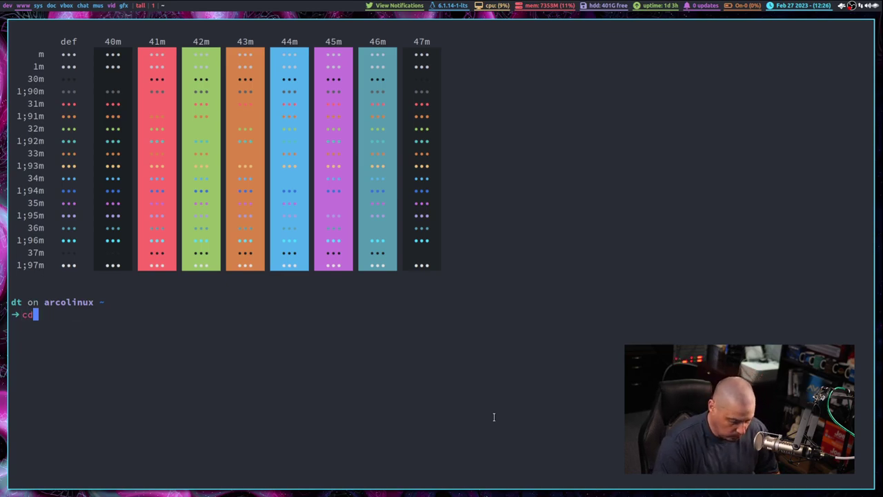
text(.congi)
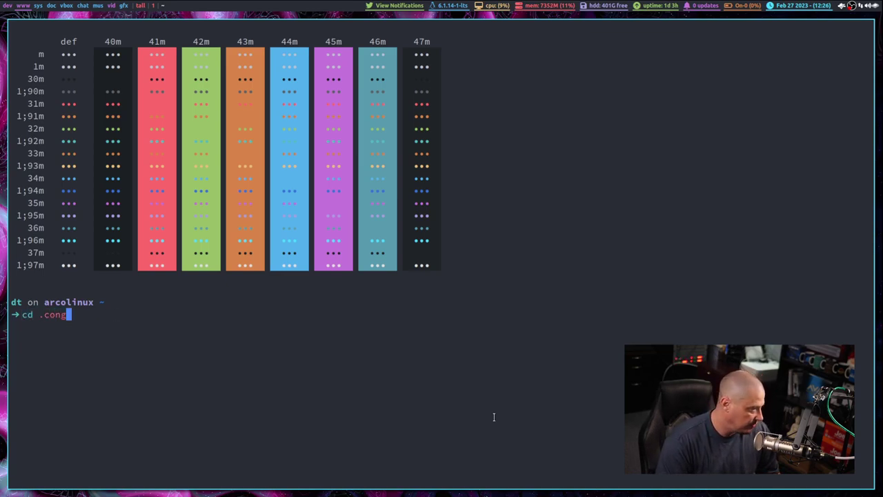
key(BackSpace)
key(BackSpace)
key(BackSpace)
text(nfig/pol)
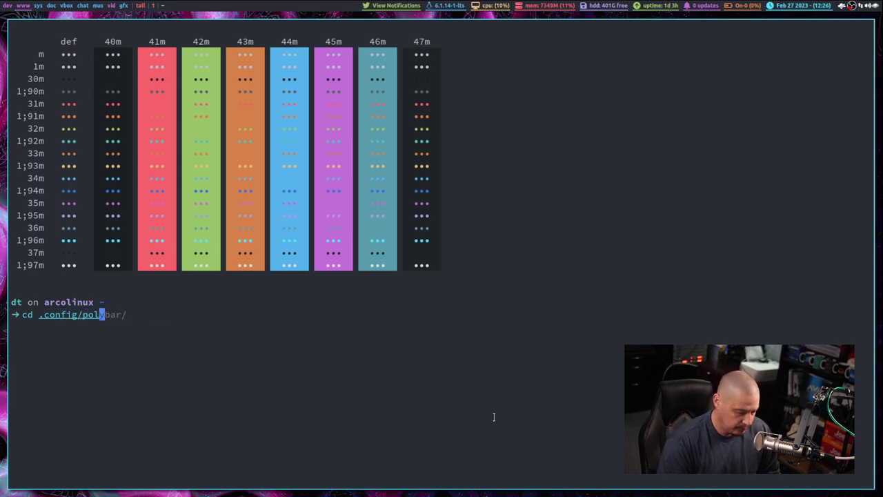
key(Right)
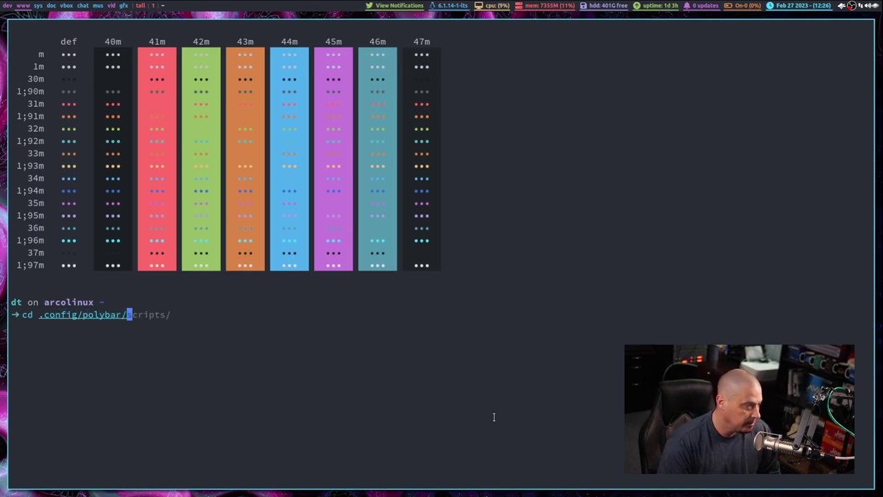
key(Return)
List the polybar folder's contents and run ./launch.sh to start polybar
text(ls)
key(Return)
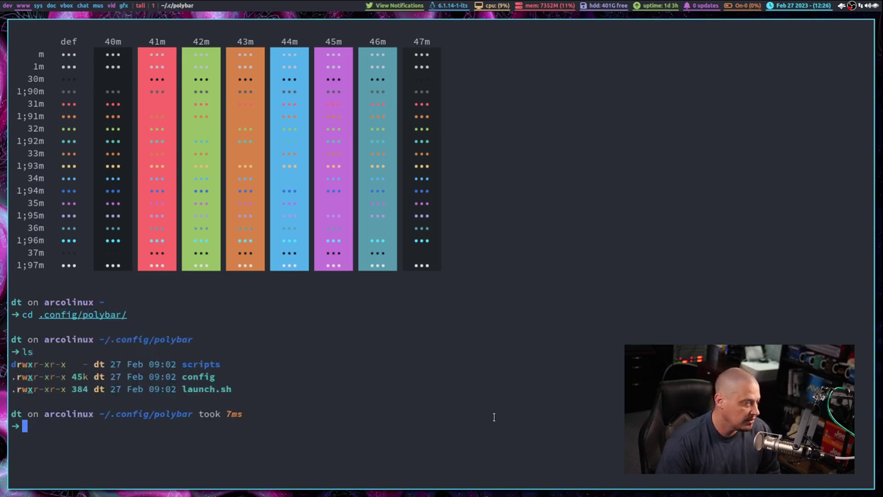
text(./laun)
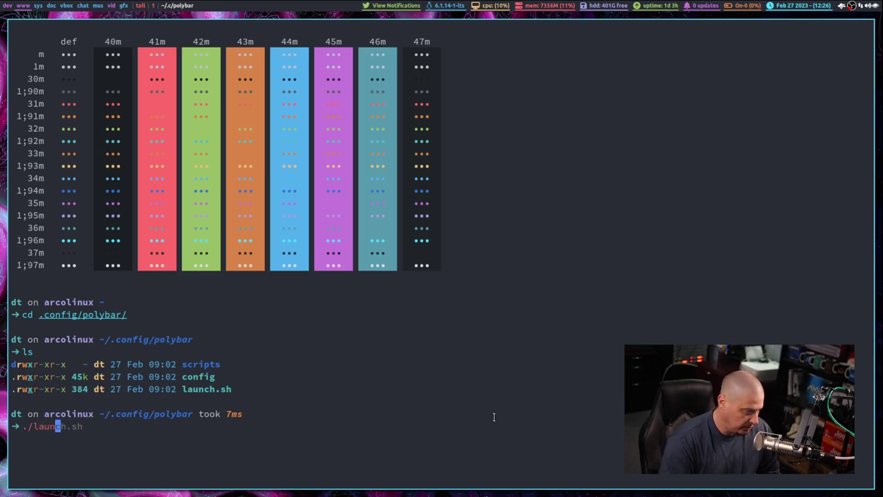
key(Right)
key(Return)
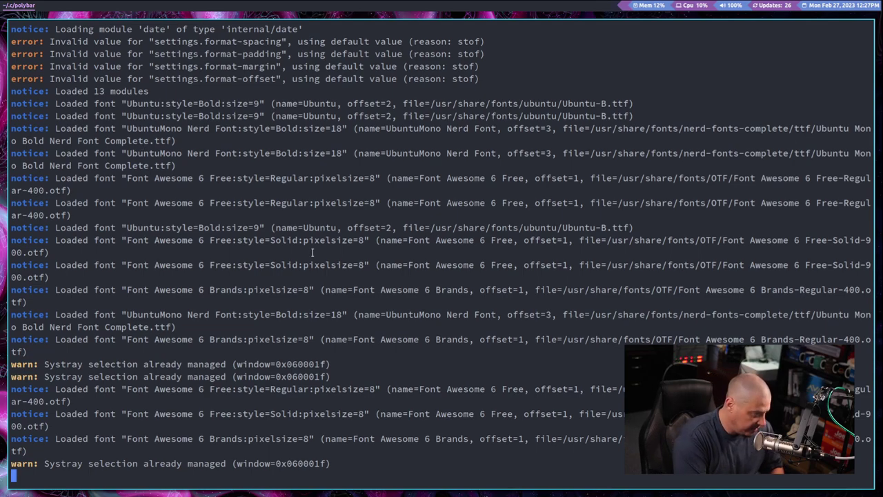
Open a second terminal and begin typing 'killall pol' at its prompt
key(super+Return)
text(kil)
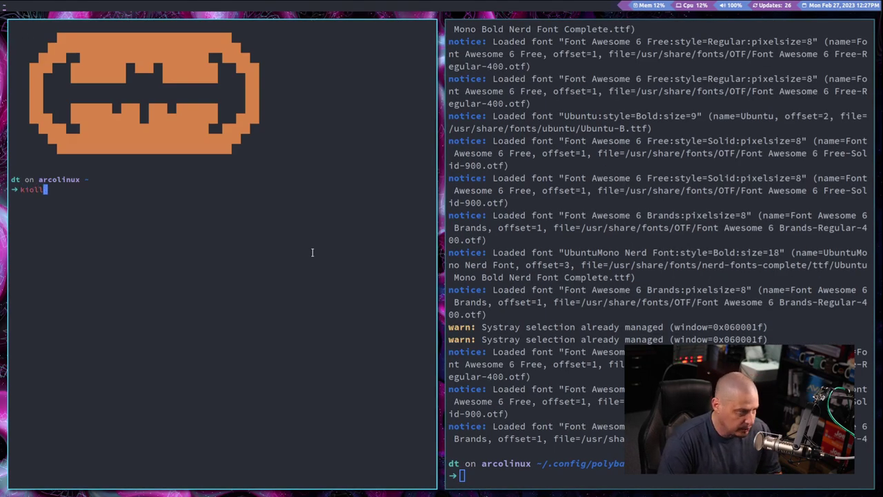
text(lall pol)
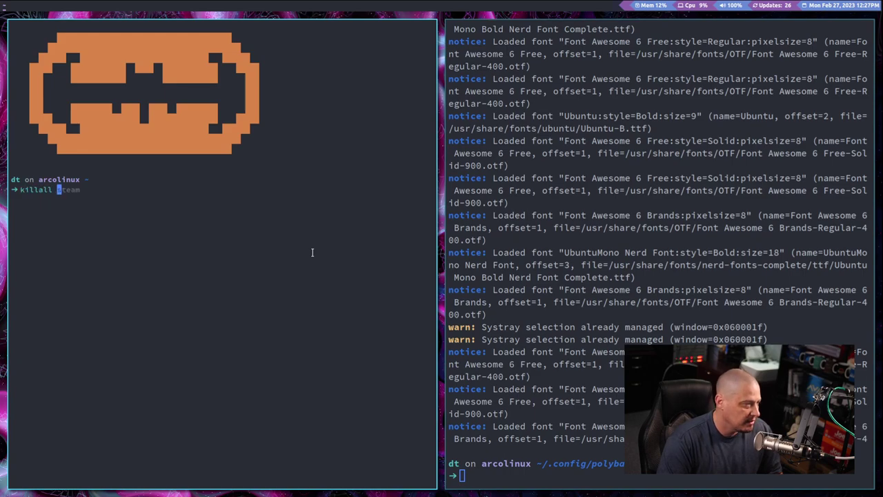